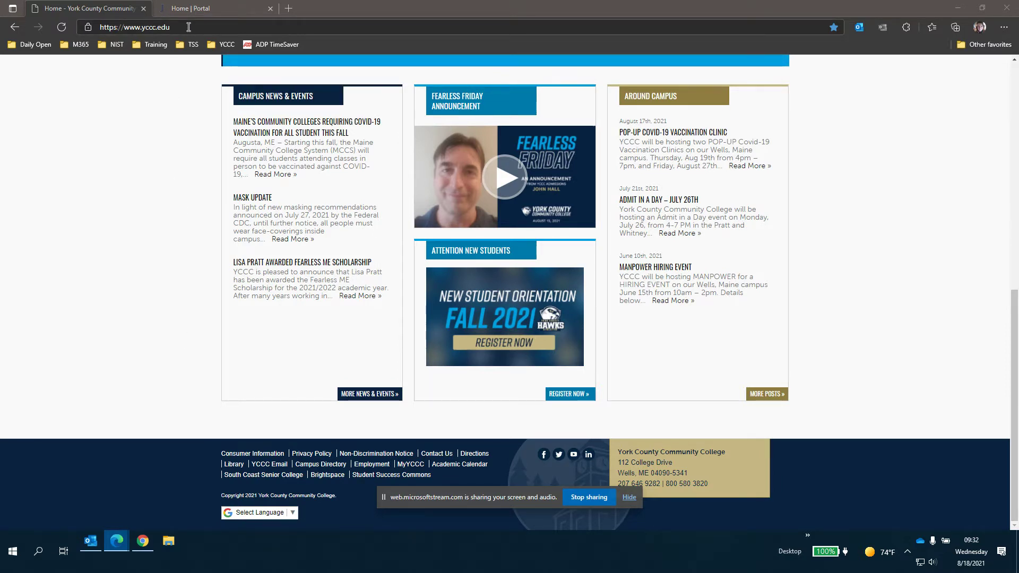
- Highlight the college website's address, then follow the YCCC Email footer link to Microsoft sign-in
{"action": "left_click", "coordinate": [188, 27]}
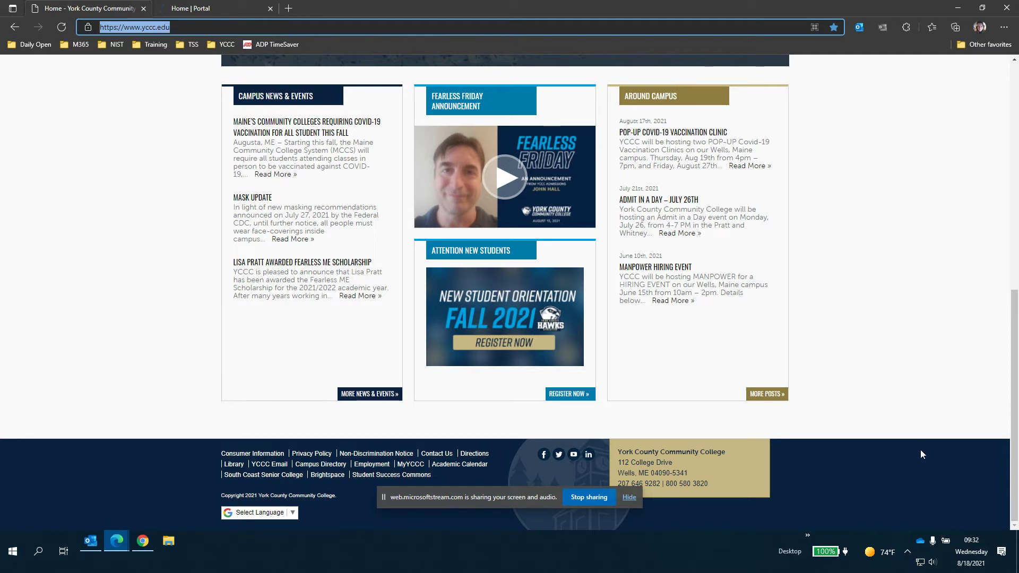
{"action": "left_click", "coordinate": [268, 468]}
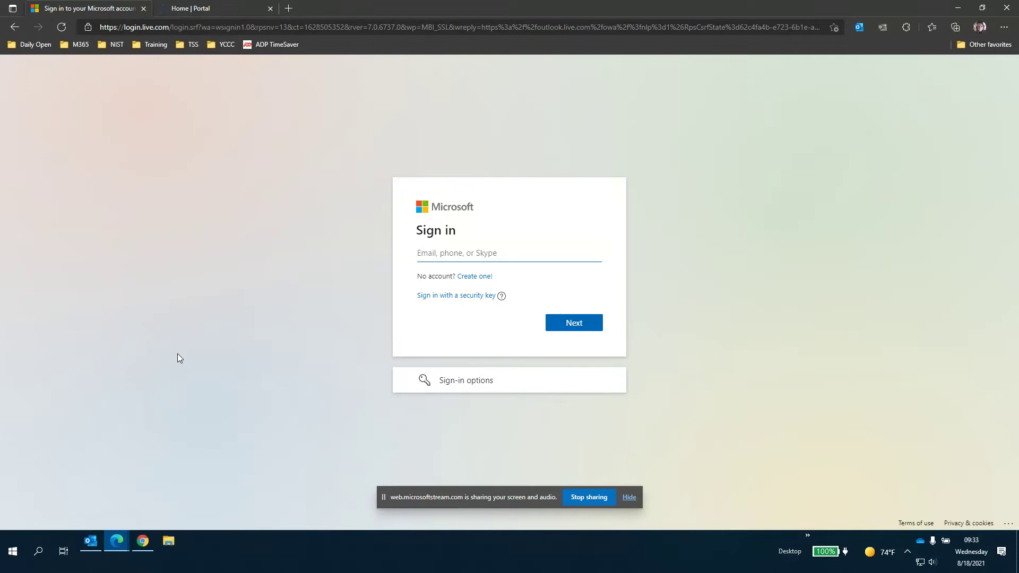
- Open the MyYCCC portal's EMAIL quick link in new tabs and switch to the Microsoft sign-in tab
{"action": "left_click", "coordinate": [207, 10]}
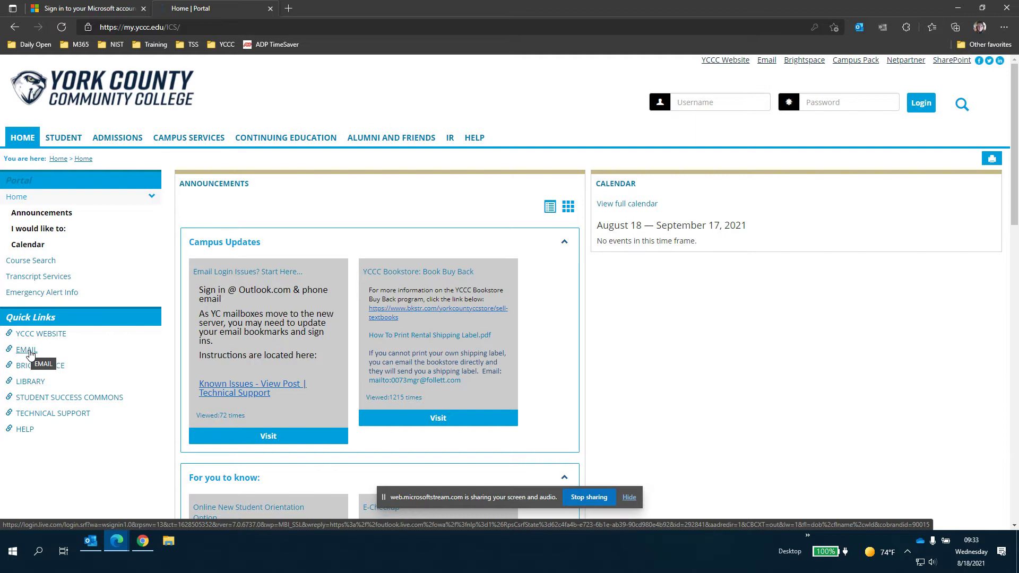
{"action": "right_click", "coordinate": [29, 353]}
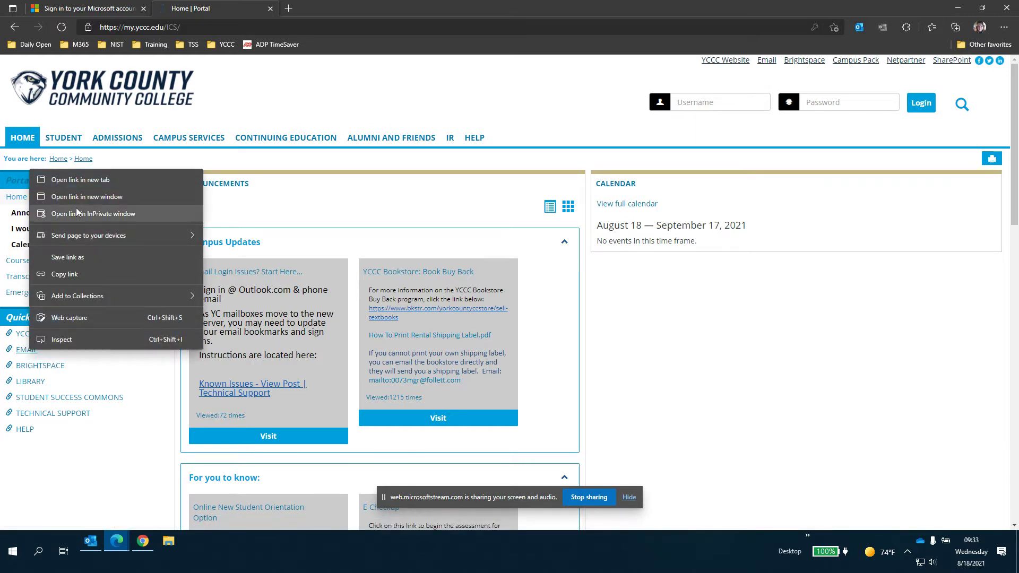
{"action": "left_click", "coordinate": [79, 181]}
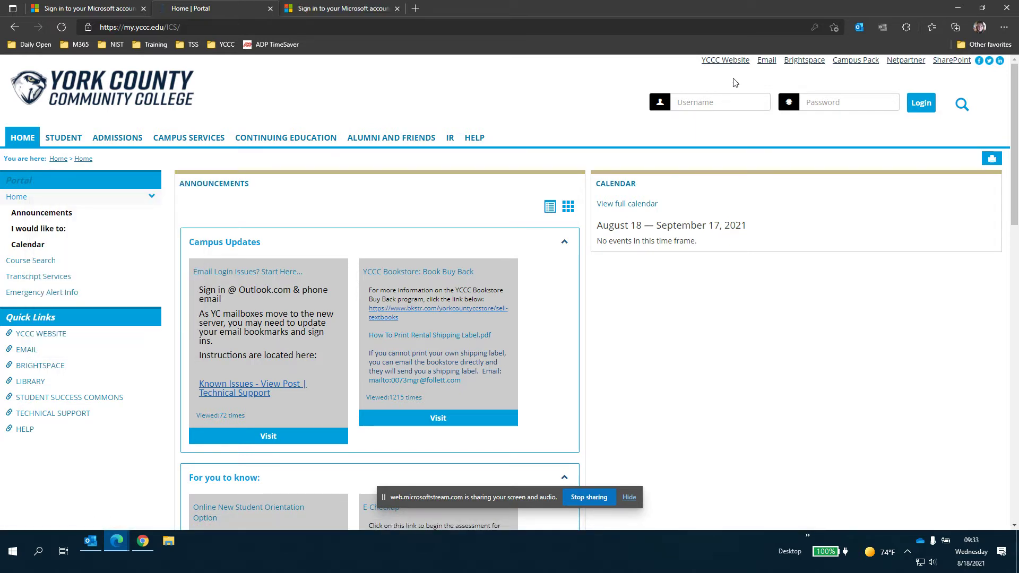
{"action": "right_click", "coordinate": [772, 68]}
{"action": "left_click", "coordinate": [779, 70]}
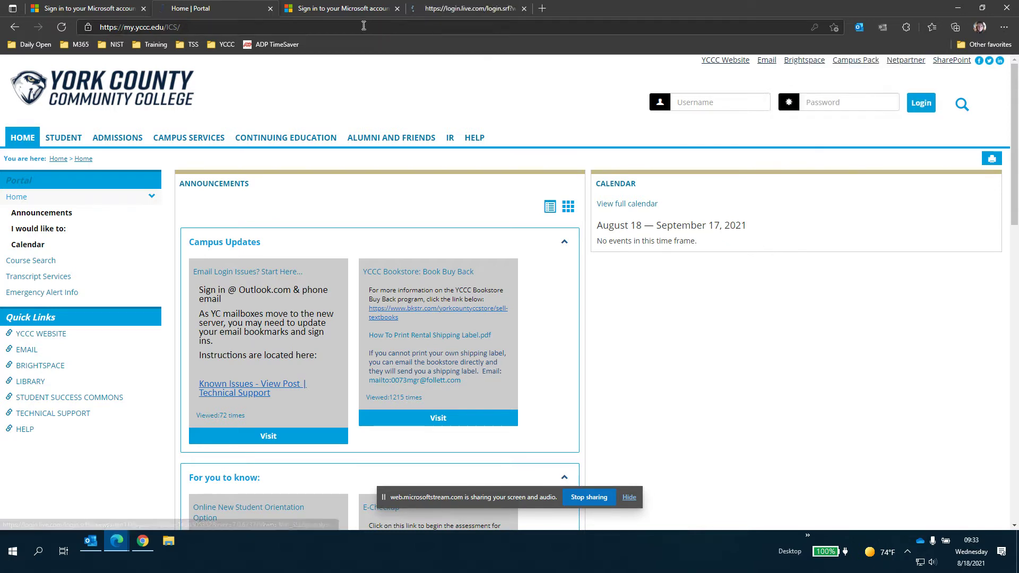
{"action": "left_click", "coordinate": [329, 9]}
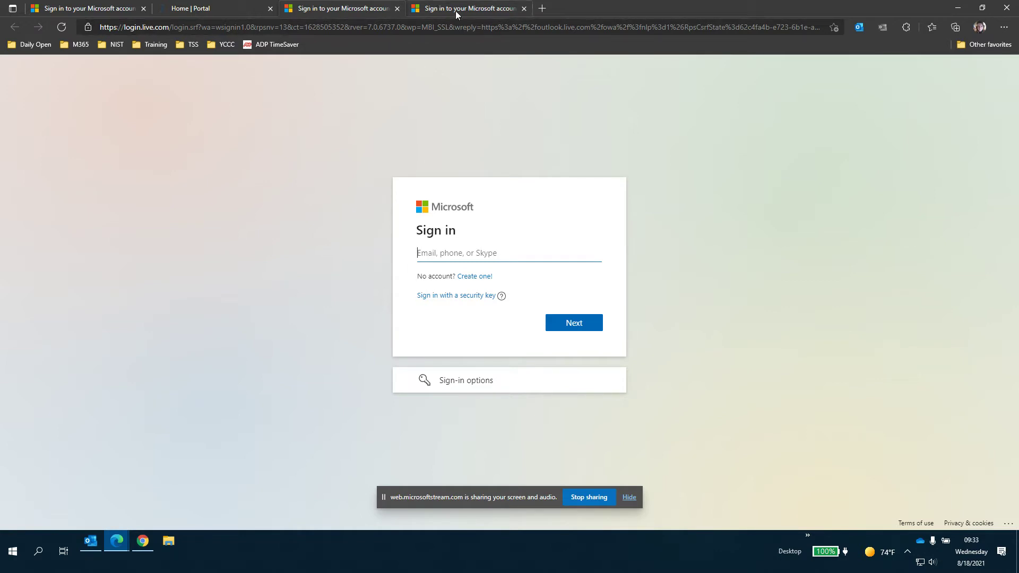
{"action": "left_click", "coordinate": [524, 8]}
- Close the extra tabs, keeping one sign-in tab, and type the student's YCCC email address
{"action": "left_click", "coordinate": [397, 9]}
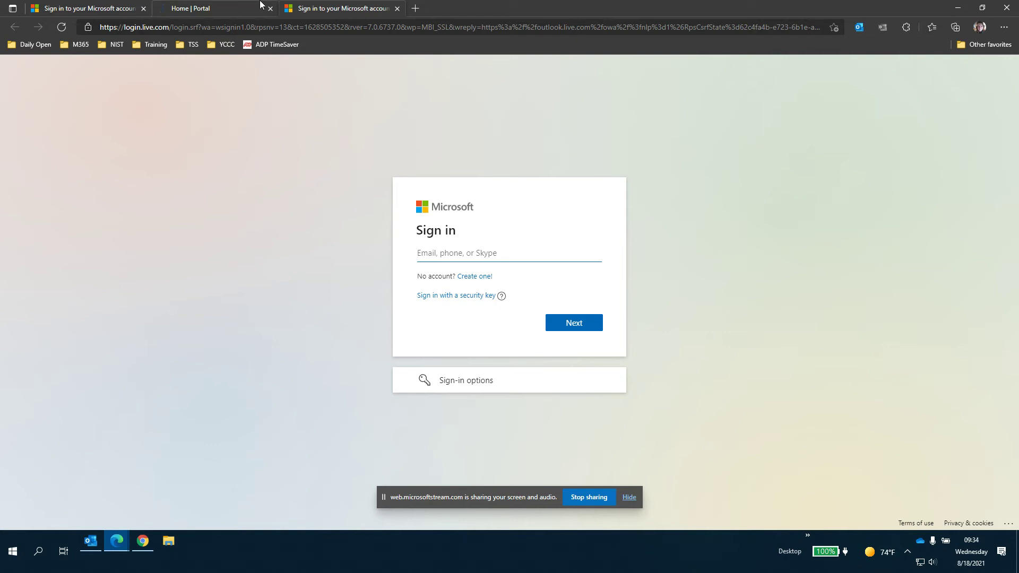
{"action": "left_click", "coordinate": [270, 9]}
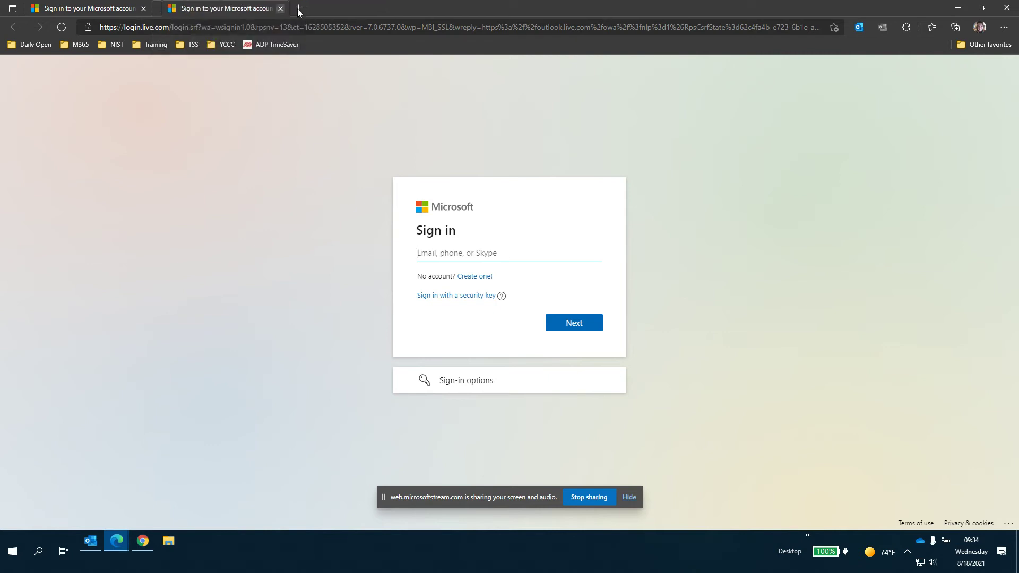
{"action": "left_click", "coordinate": [270, 8]}
{"action": "left_click", "coordinate": [434, 252]}
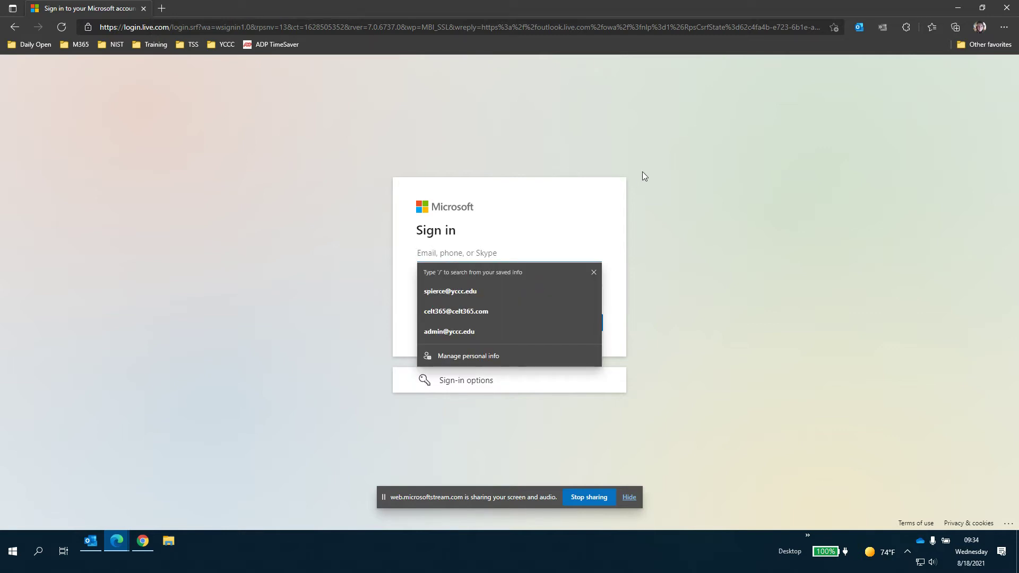
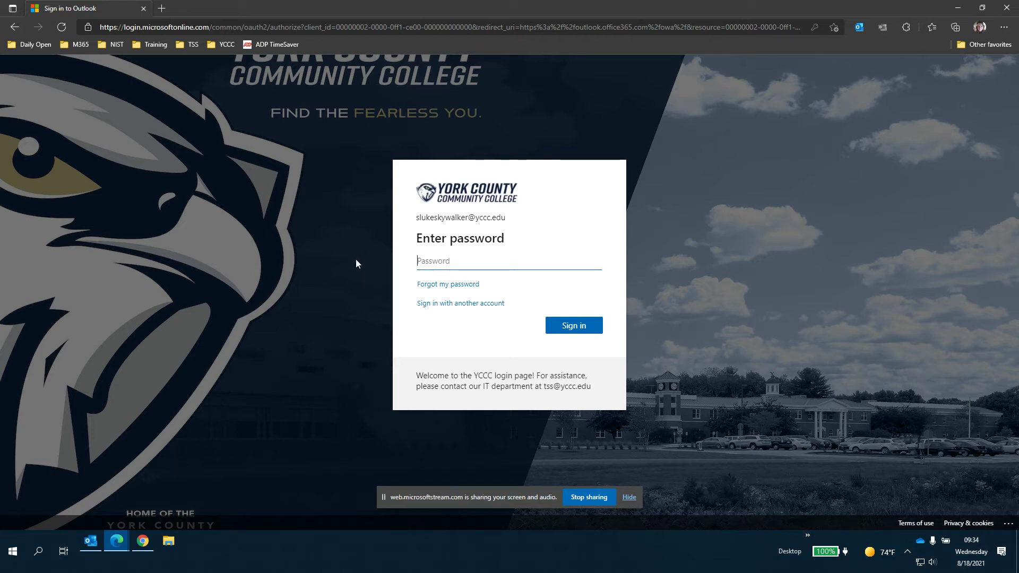
- Enter the account password, point out the email and its username part, and sign in
{"action": "type", "text": "•••••••••"}
{"action": "left_click_drag", "start_coordinate": [418, 223], "coordinate": [511, 224]}
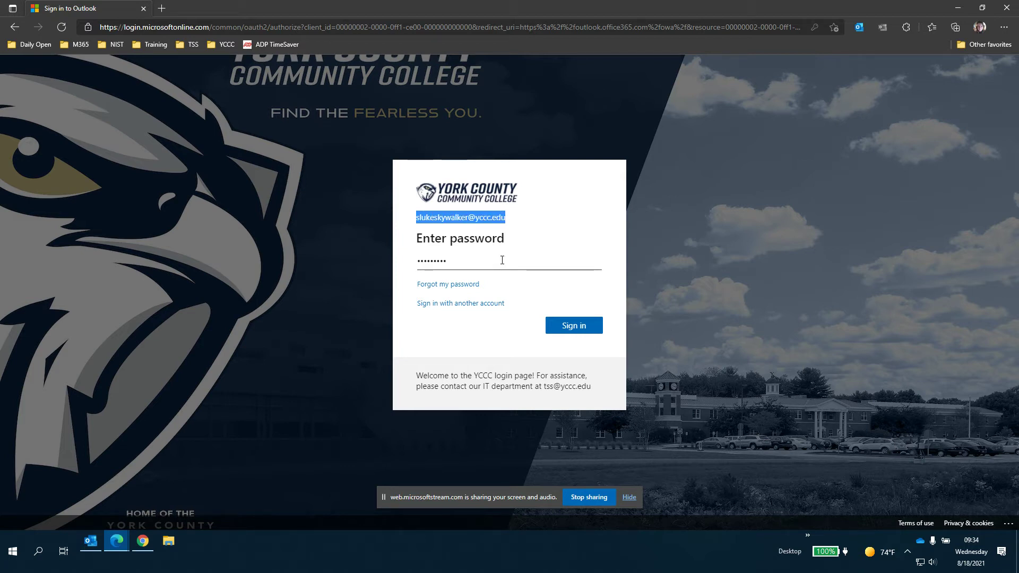
{"action": "left_click", "coordinate": [535, 215]}
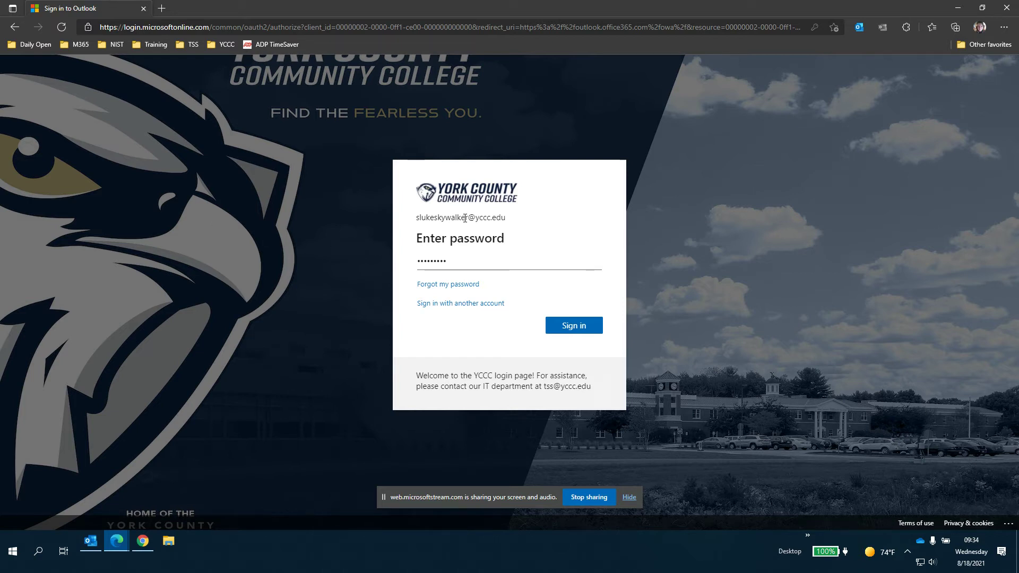
{"action": "left_click_drag", "start_coordinate": [467, 218], "coordinate": [416, 221]}
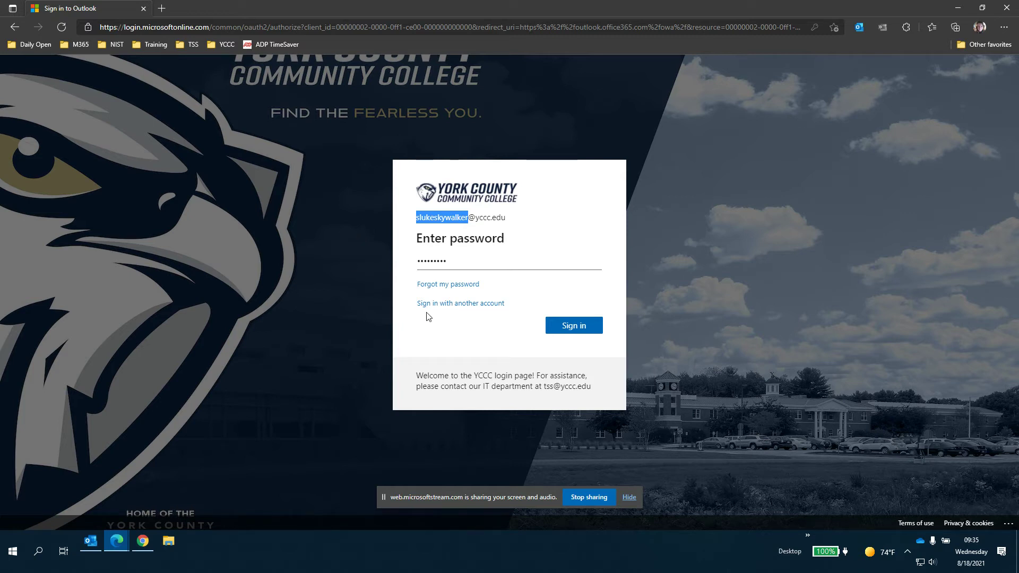
{"action": "left_click", "coordinate": [491, 348]}
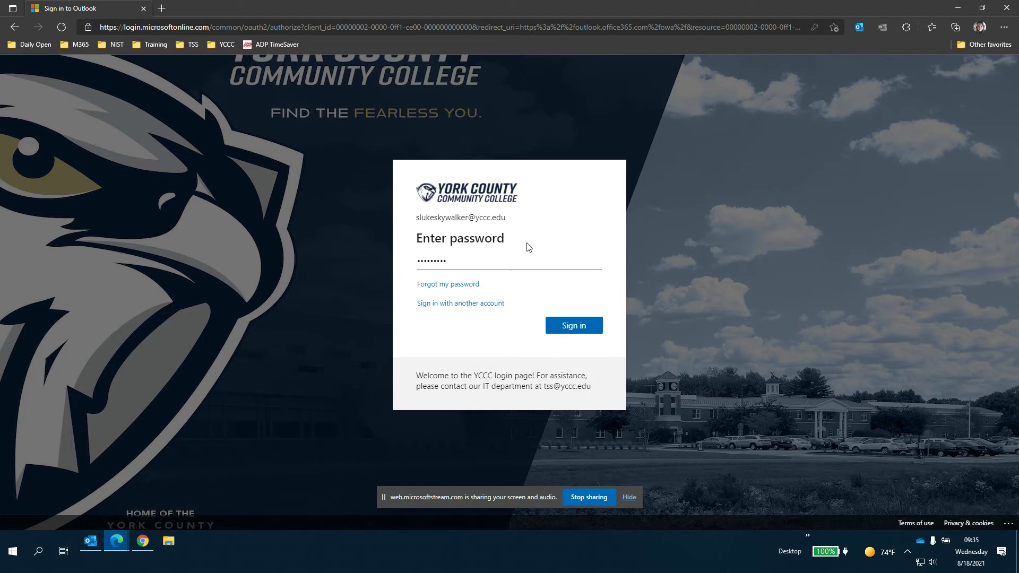
{"action": "left_click", "coordinate": [574, 333]}
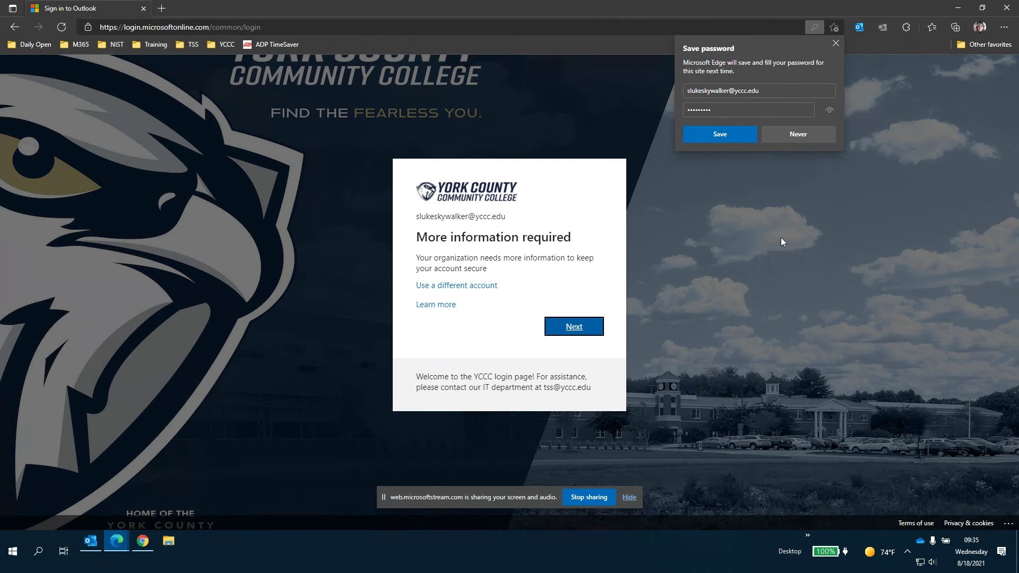
- Decline saving the password, continue to security info setup, and start the Authentication Email setup
{"action": "left_click", "coordinate": [799, 135]}
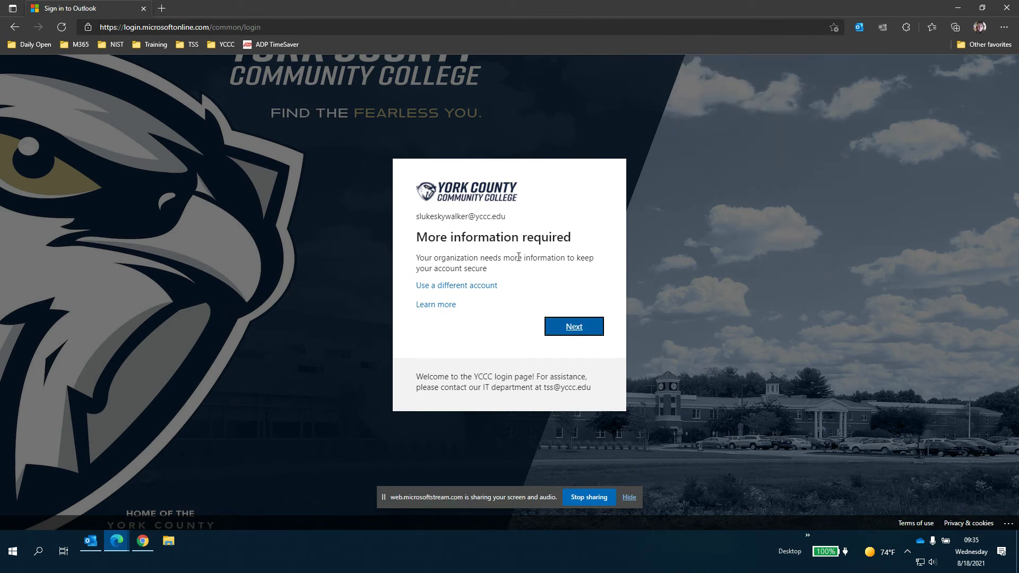
{"action": "left_click", "coordinate": [577, 329]}
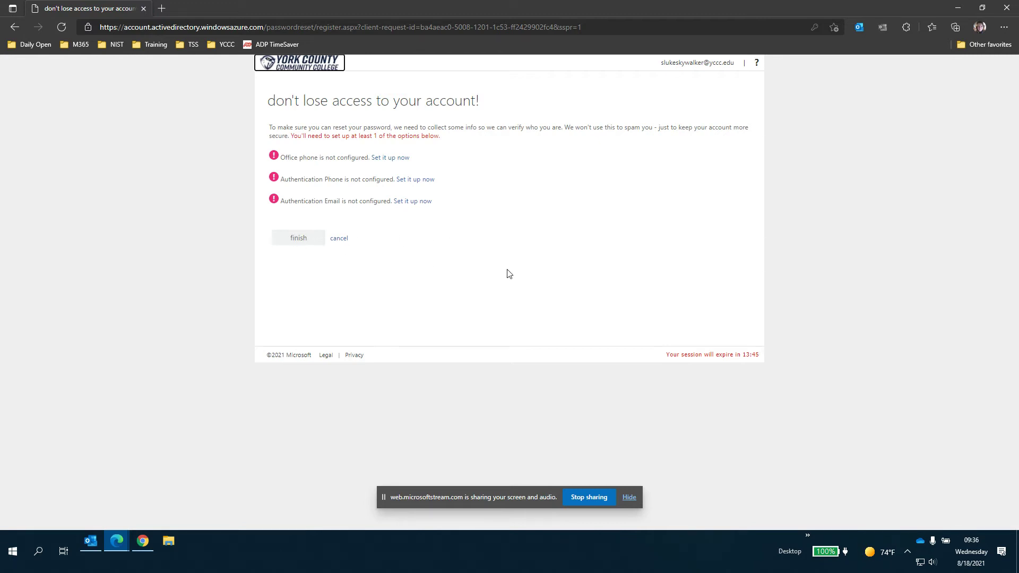
{"action": "left_click", "coordinate": [415, 203]}
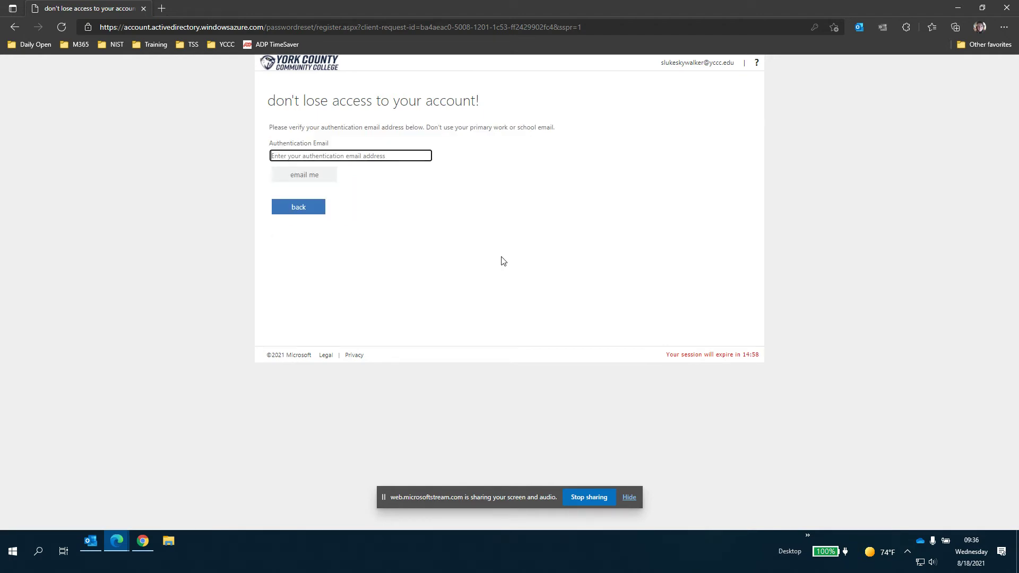
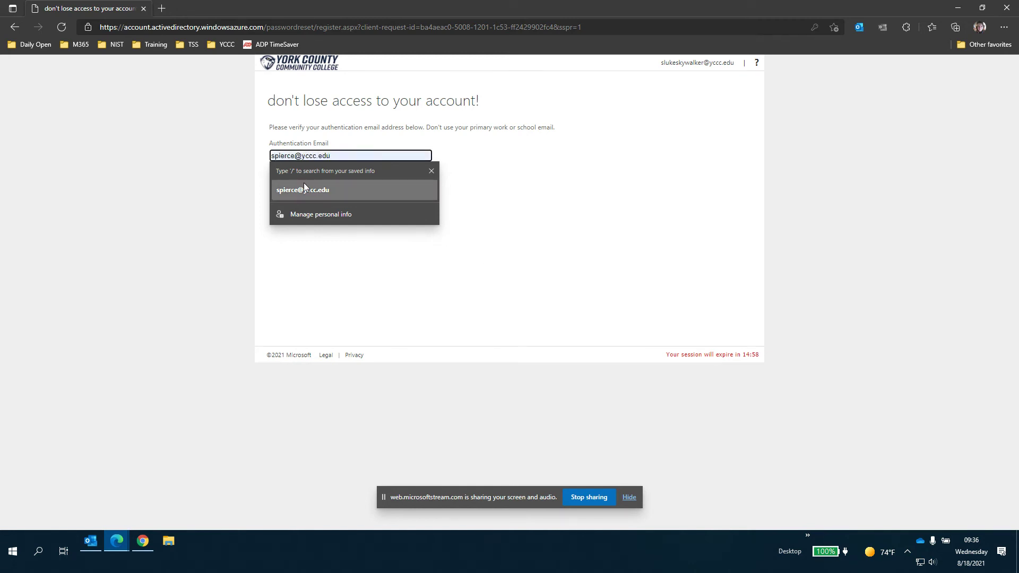
- Try the saved school email address as the authentication email and request a verification email
{"action": "left_click", "coordinate": [304, 189]}
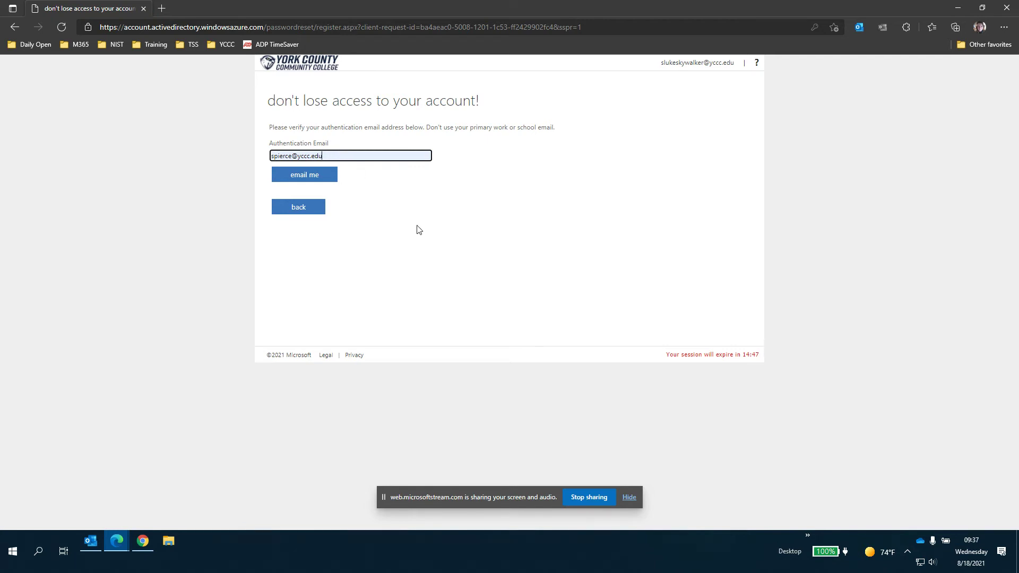
{"action": "left_click", "coordinate": [295, 179]}
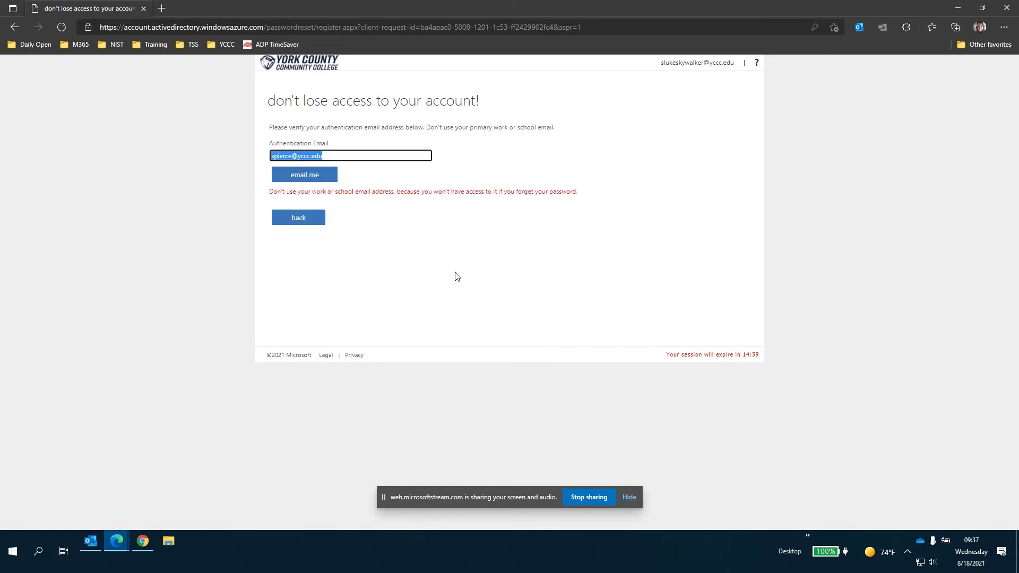
- Replace the rejected school address with a personal, non-school email address and send the code
{"action": "left_click", "coordinate": [353, 158]}
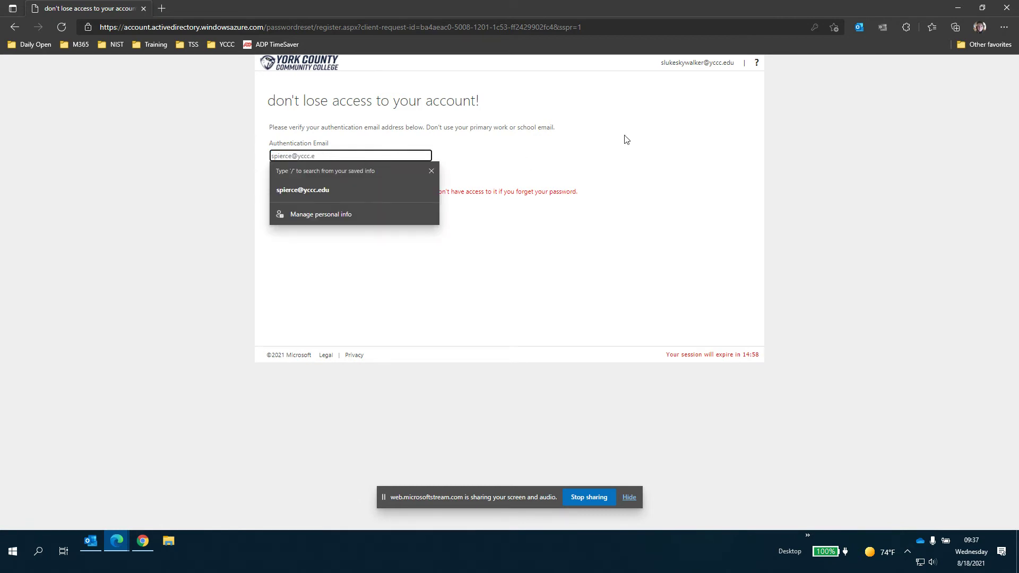
{"action": "key", "text": "BackSpace"}
{"action": "key", "text": "BackSpace"}
{"action": "key", "text": "BackSpace"}
{"action": "key", "text": "BackSpace"}
{"action": "key", "text": "BackSpace"}
{"action": "key", "text": "BackSpace"}
{"action": "key", "text": "BackSpace"}
{"action": "key", "text": "BackSpace"}
{"action": "key", "text": "BackSpace"}
{"action": "key", "text": "BackSpace"}
{"action": "key", "text": "BackSpace"}
{"action": "key", "text": "Tab"}
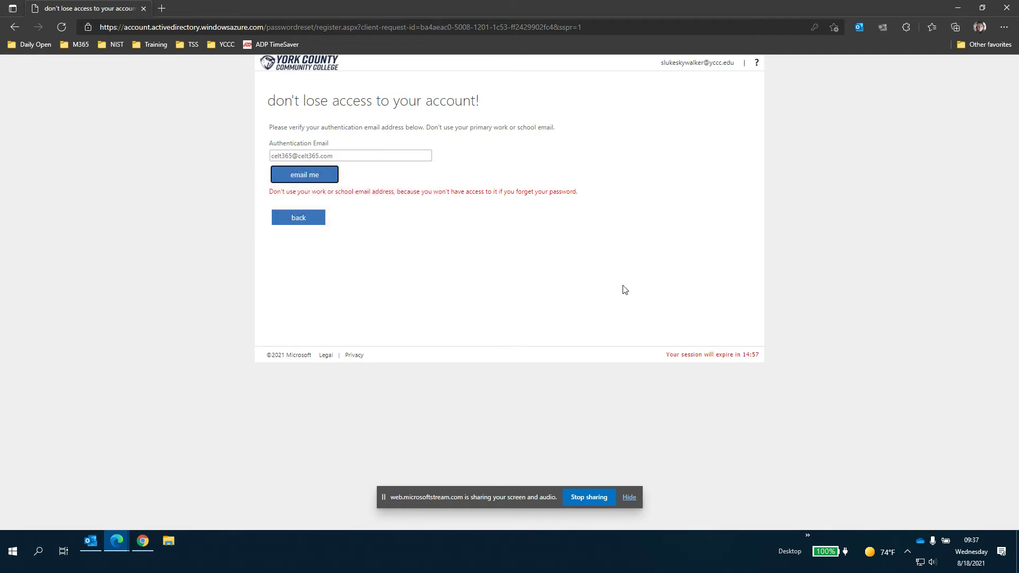
{"action": "left_click", "coordinate": [319, 179]}
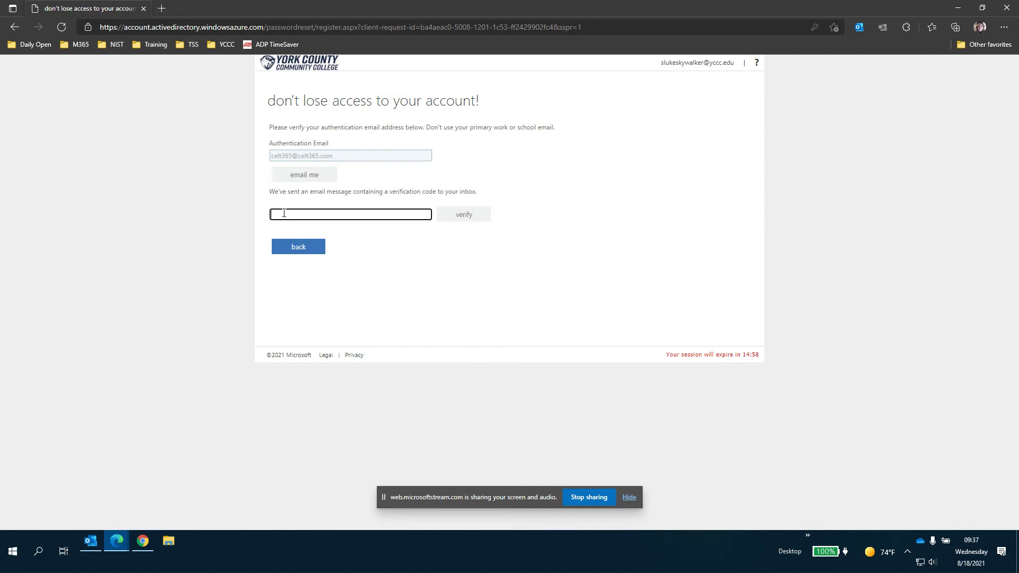
- Enter the emailed verification code, verify it, and finish the recovery info registration
{"action": "left_click", "coordinate": [284, 213]}
{"action": "left_click", "coordinate": [606, 280]}
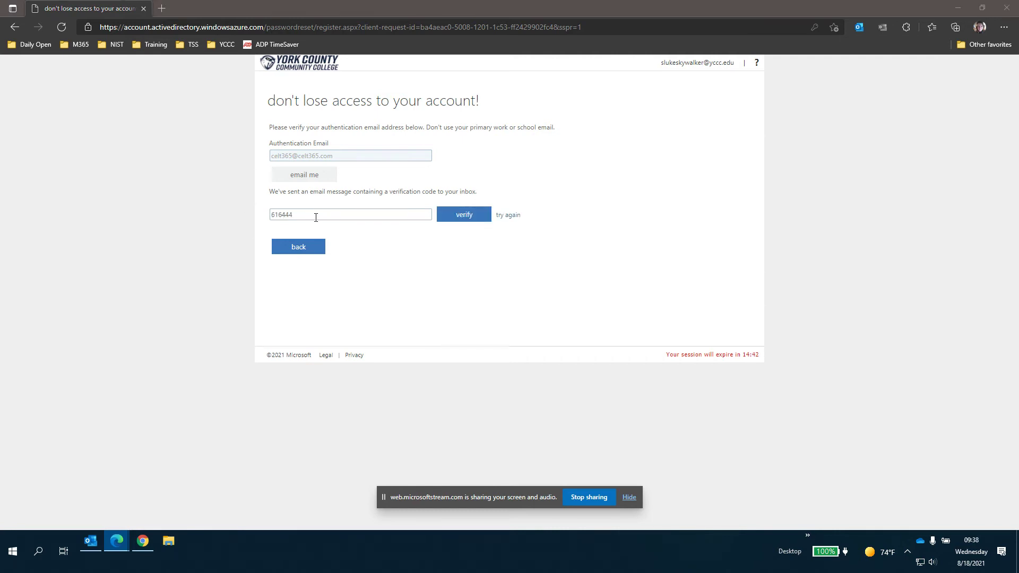
{"action": "left_click", "coordinate": [462, 220]}
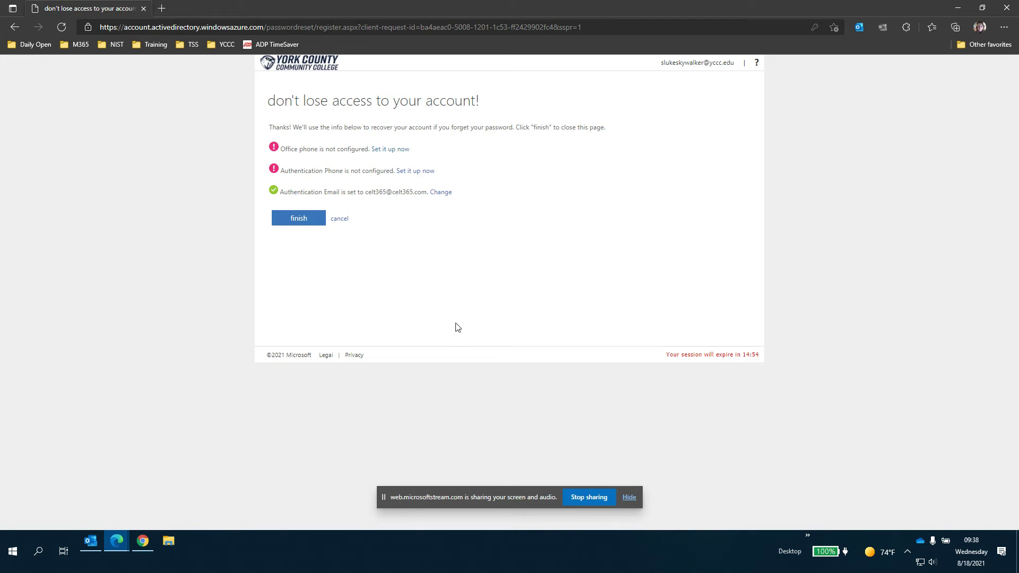
{"action": "left_click", "coordinate": [293, 223]}
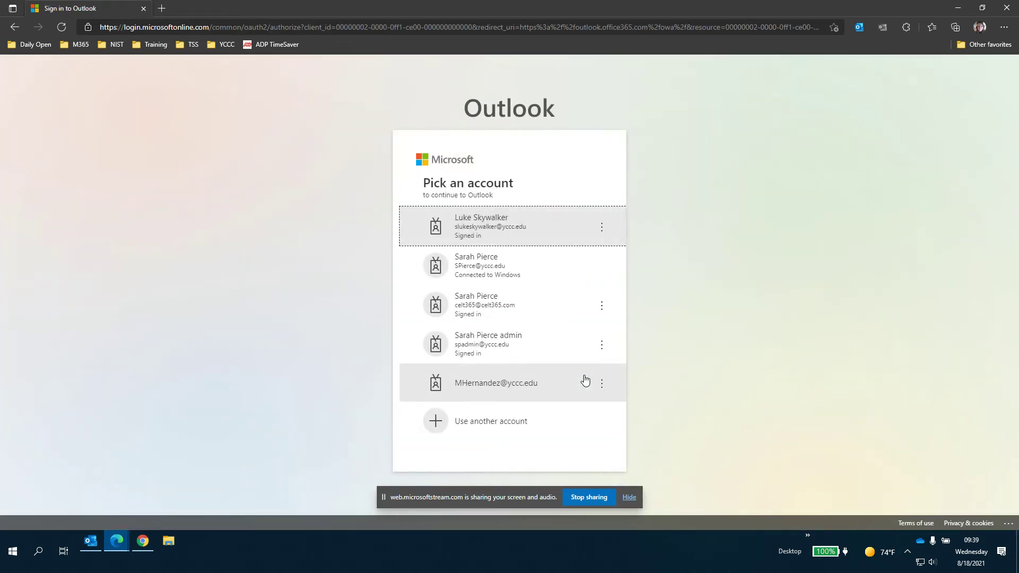
- Pick the sample student account from the account list to continue into Outlook
{"action": "left_click", "coordinate": [502, 233]}
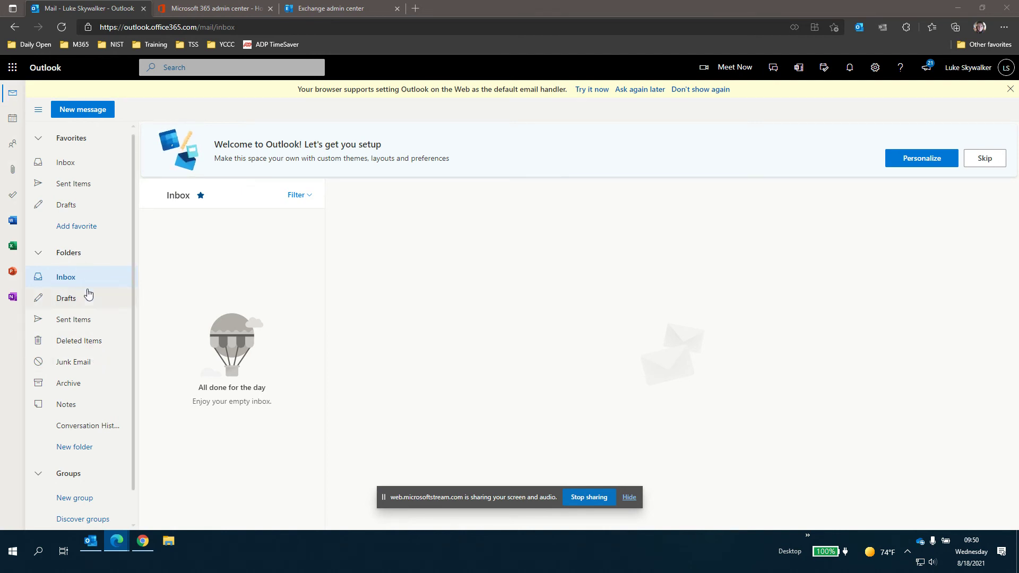
{"action": "scroll", "coordinate": [130, 305], "scroll_direction": "down", "scroll_amount": 1}
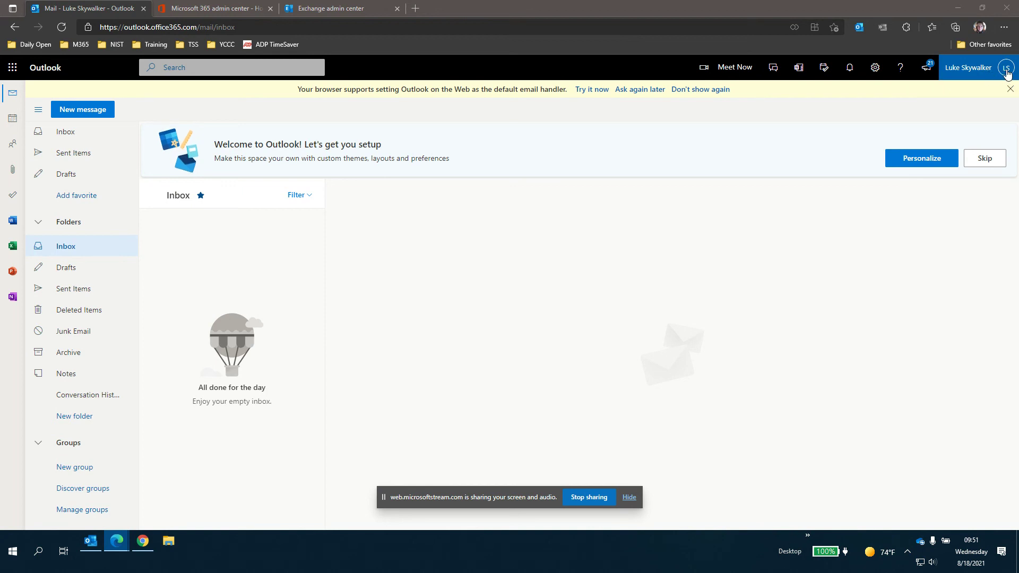
{"action": "left_click", "coordinate": [979, 73]}
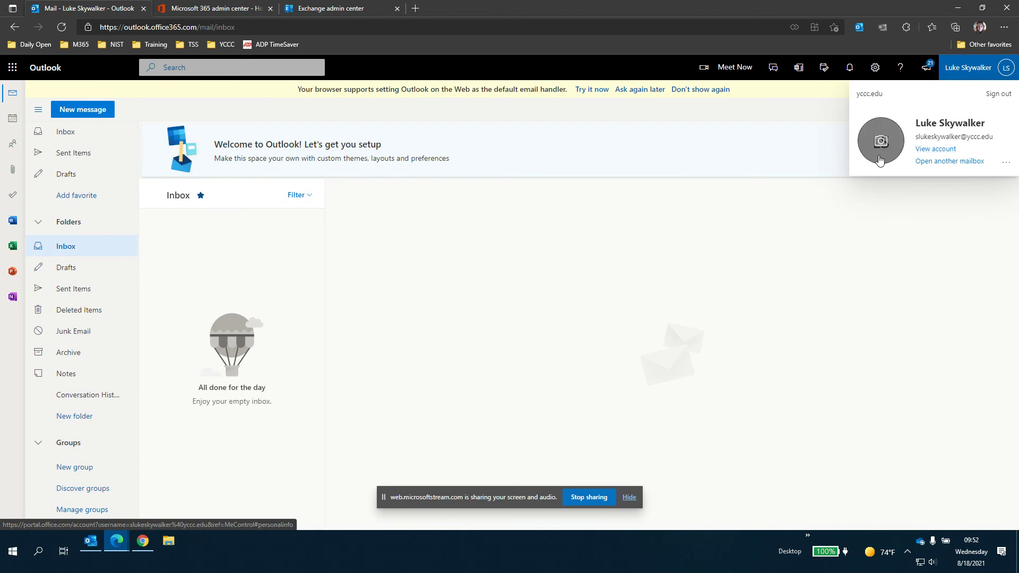
{"action": "left_click", "coordinate": [1007, 166]}
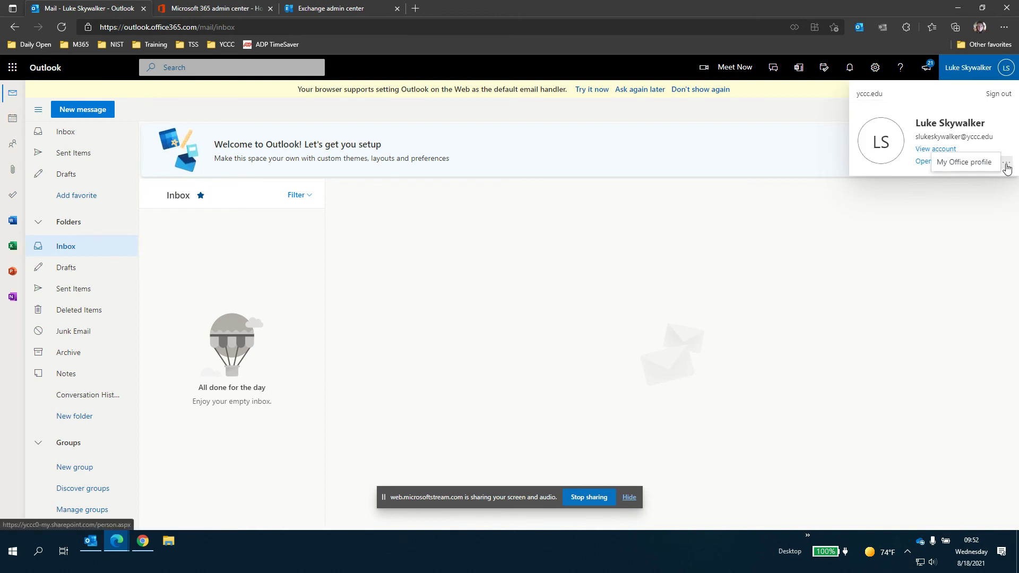
{"action": "left_click", "coordinate": [904, 113]}
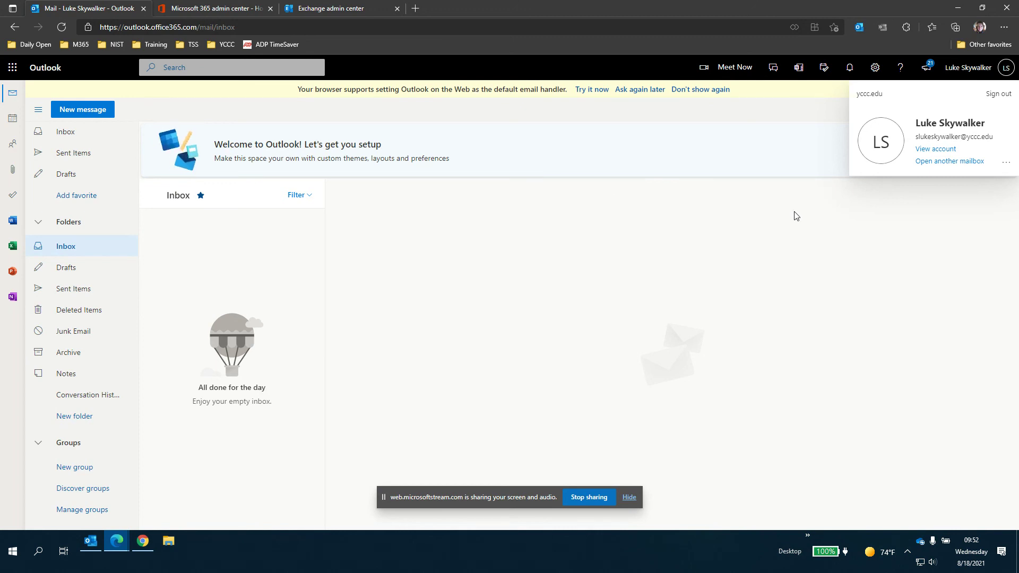
{"action": "left_click", "coordinate": [925, 266]}
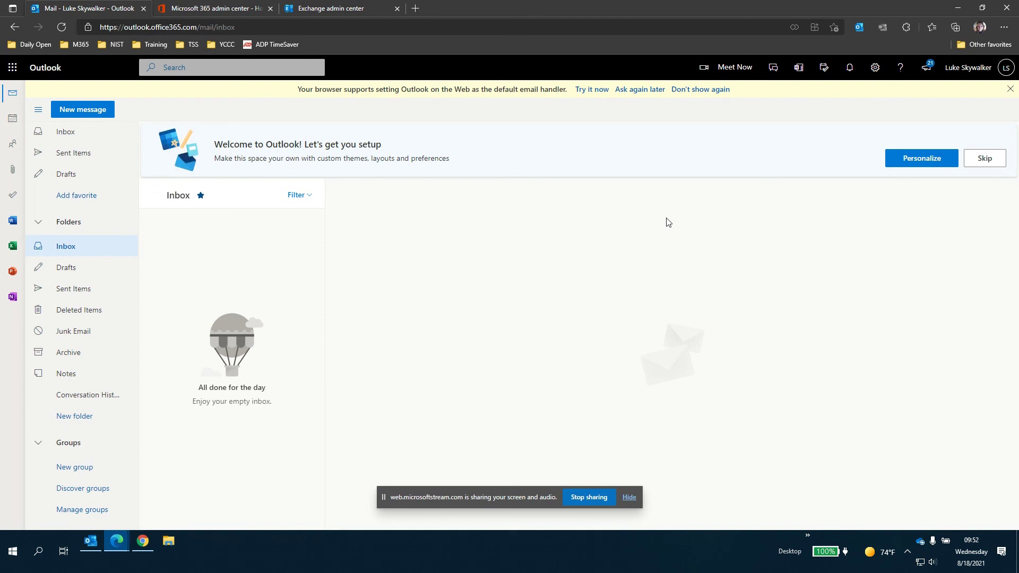
{"action": "left_click", "coordinate": [416, 8]}
- Go to the YCCC portal via the bookmarked YCCC links and open its Technical Support page
{"action": "left_click", "coordinate": [223, 44]}
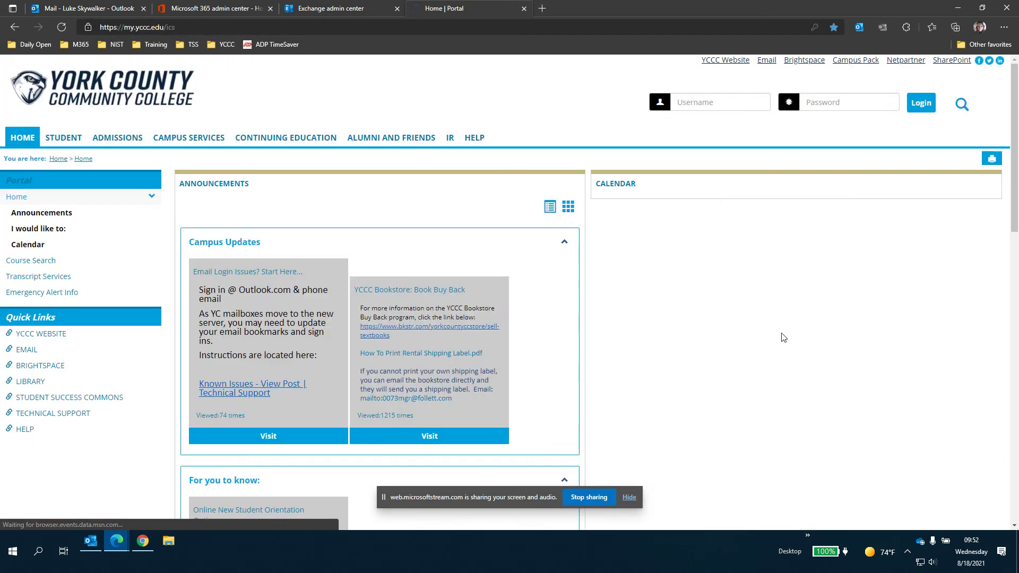
{"action": "left_click", "coordinate": [47, 413]}
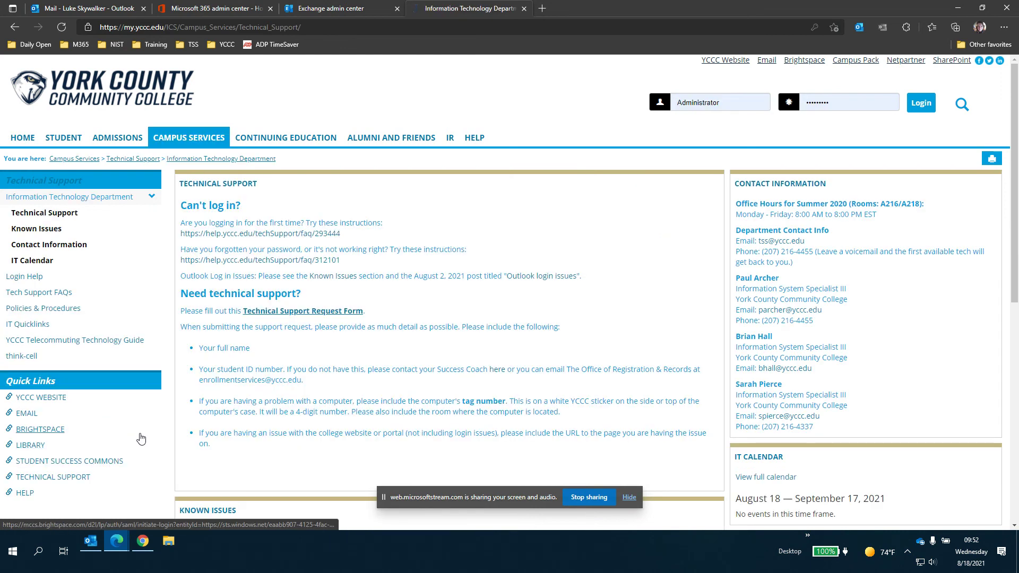